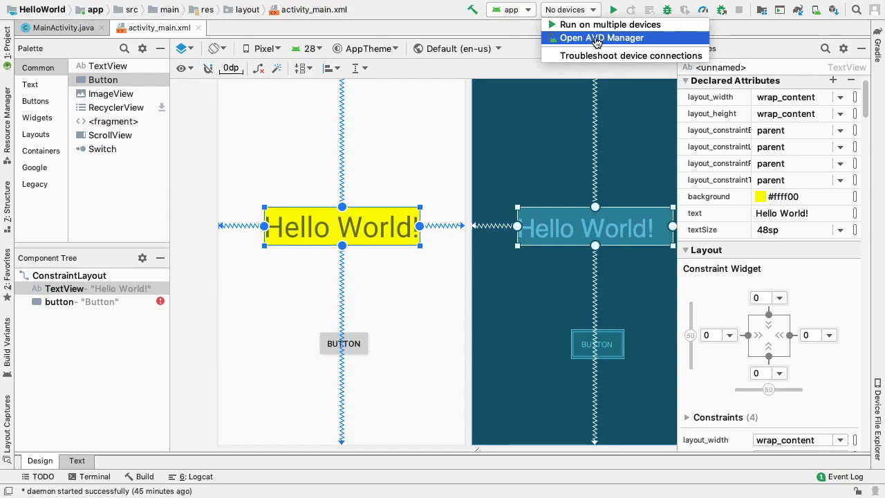
# Create a new virtual device from the AVD Manager with Pixel 2 phone hardware.
pyautogui.click(596, 39)
pyautogui.click(478, 7)
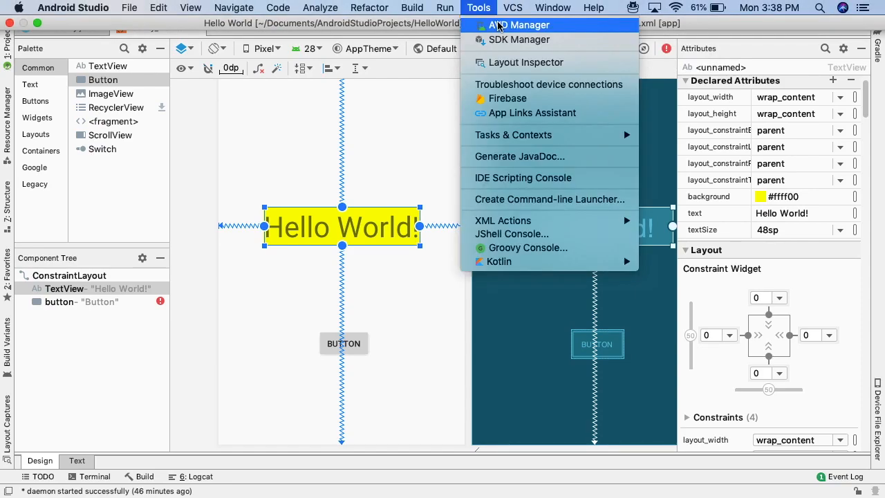
pyautogui.click(498, 26)
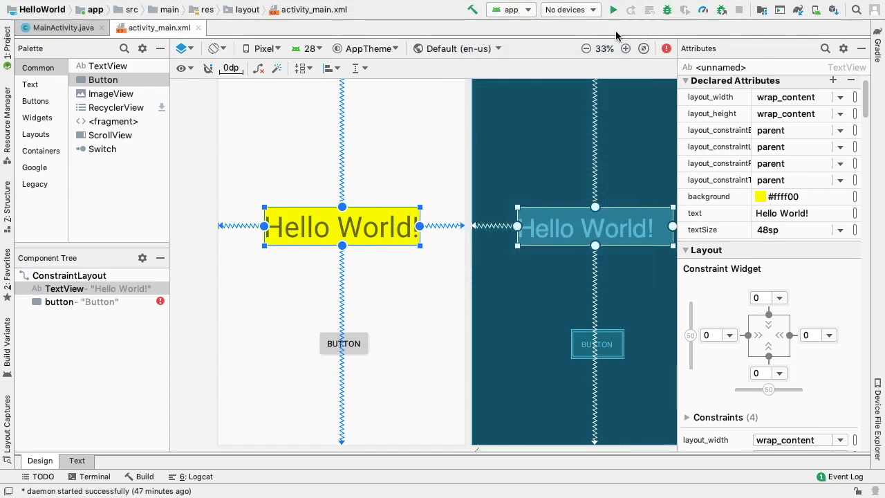
pyautogui.click(816, 16)
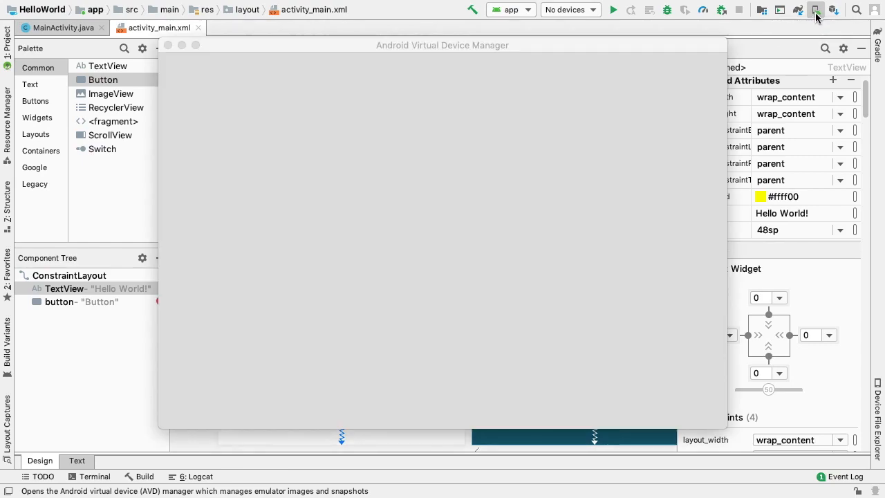
pyautogui.click(465, 324)
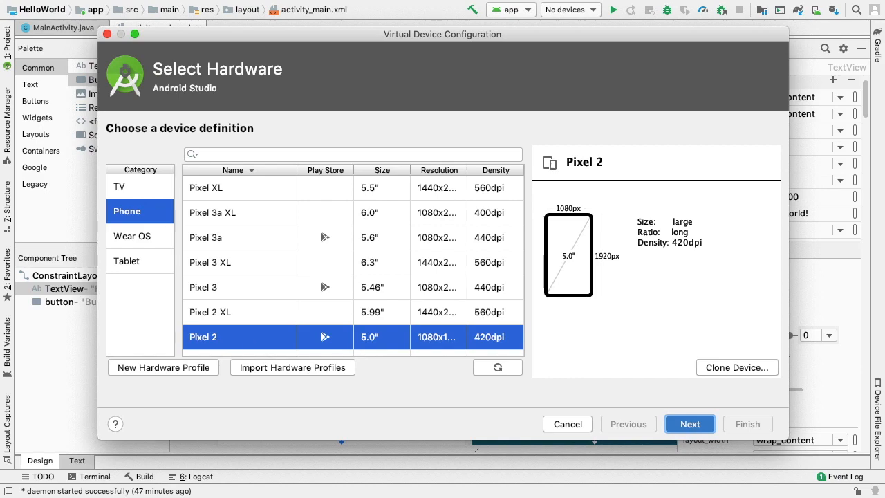
pyautogui.click(687, 424)
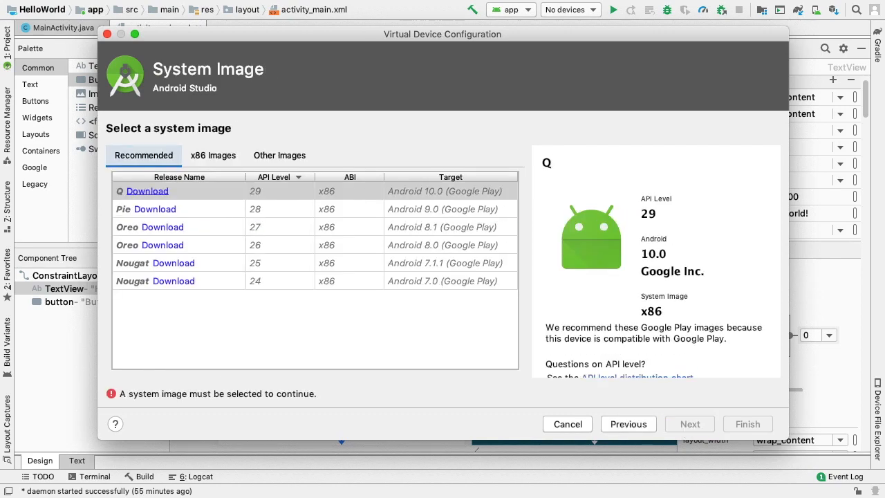
# Download the Pie API 28 system image, accepting the SDK license and installing it.
pyautogui.click(294, 85)
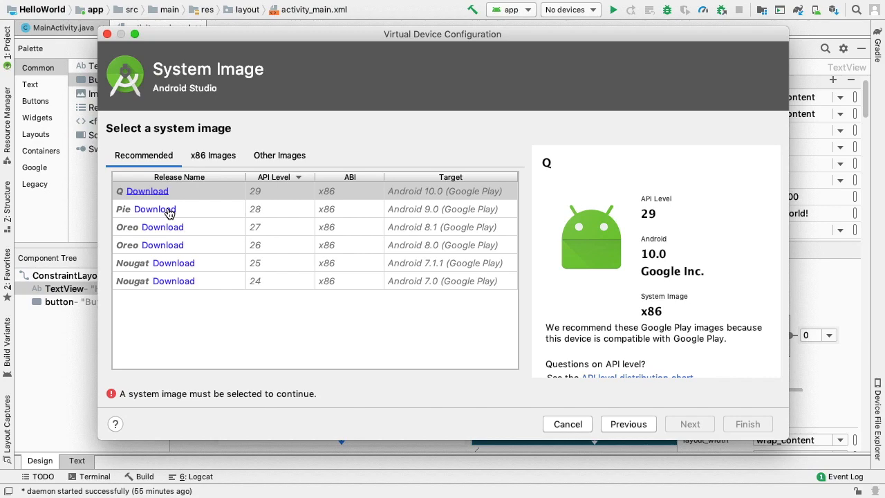
pyautogui.click(166, 209)
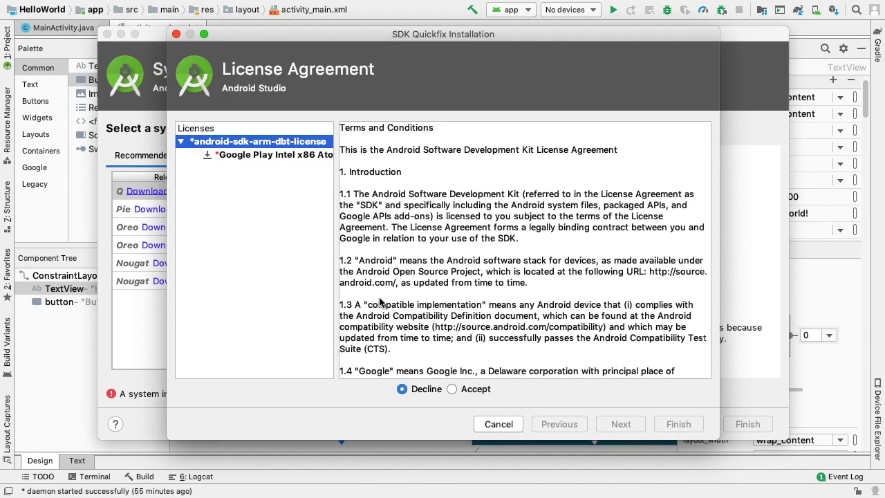
pyautogui.click(451, 389)
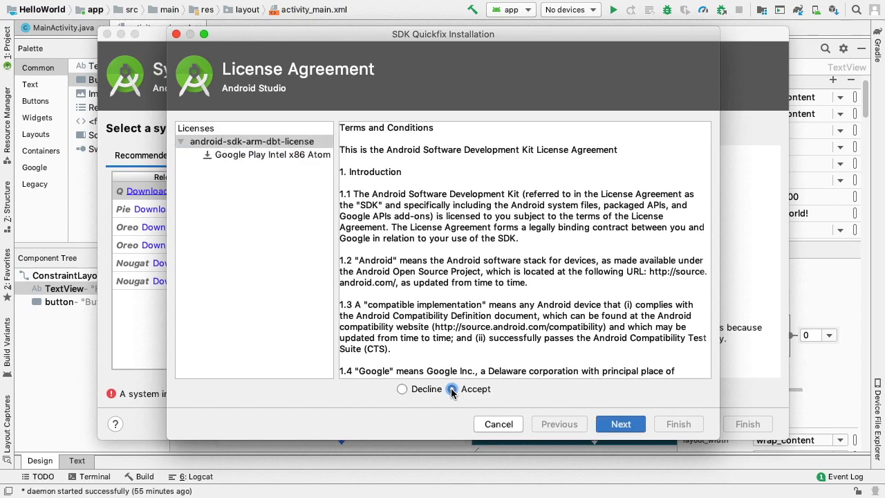
pyautogui.click(621, 424)
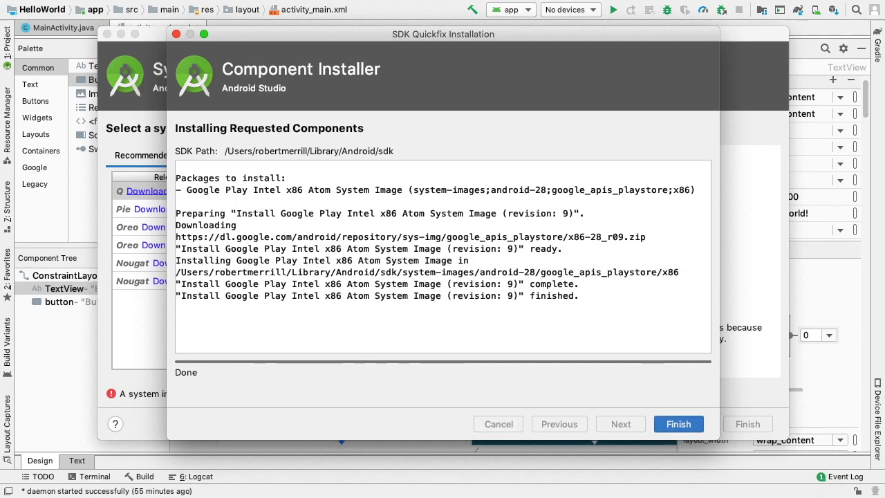
# Choose the installed Pie API 28 image and proceed to verify the configuration.
pyautogui.click(692, 428)
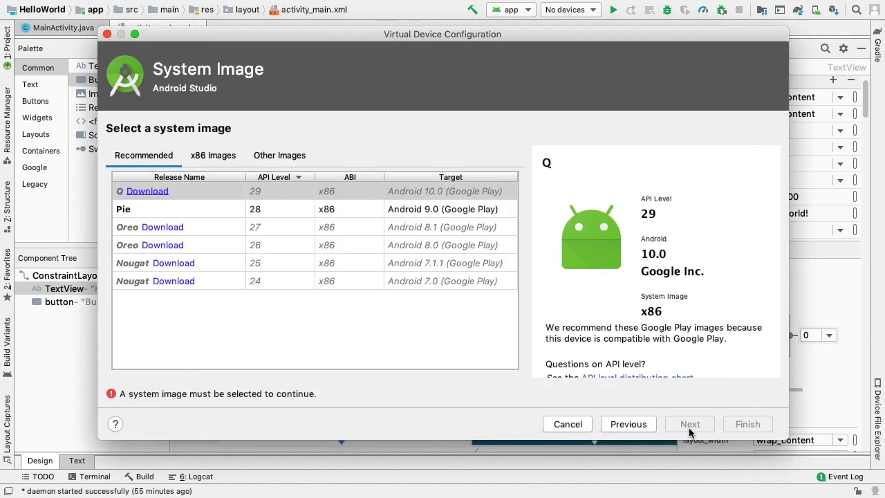
pyautogui.click(185, 211)
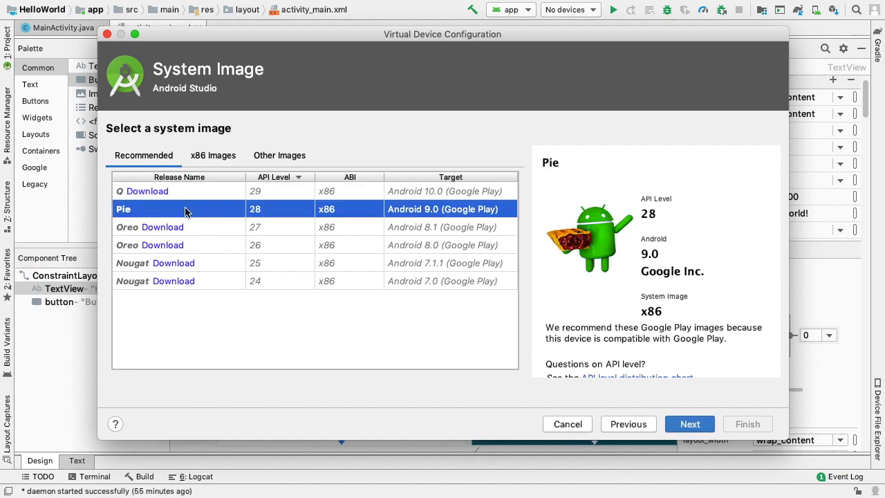
pyautogui.click(697, 430)
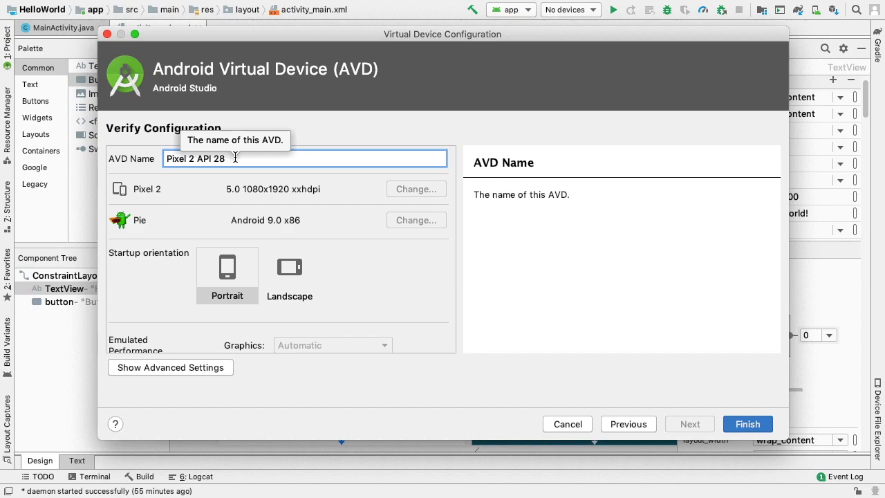
# Keep the AVD name Pixel 2 API 28 with Portrait startup orientation and finish creation.
pyautogui.click(240, 272)
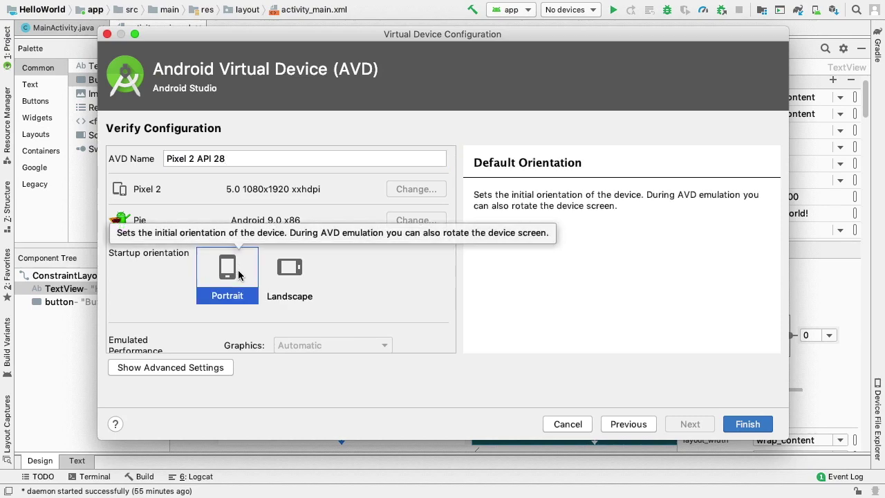
pyautogui.click(292, 279)
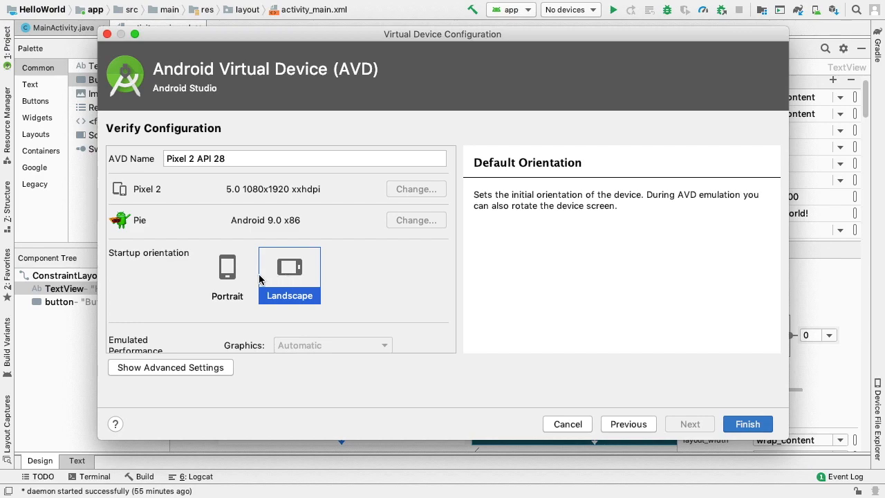
pyautogui.click(234, 278)
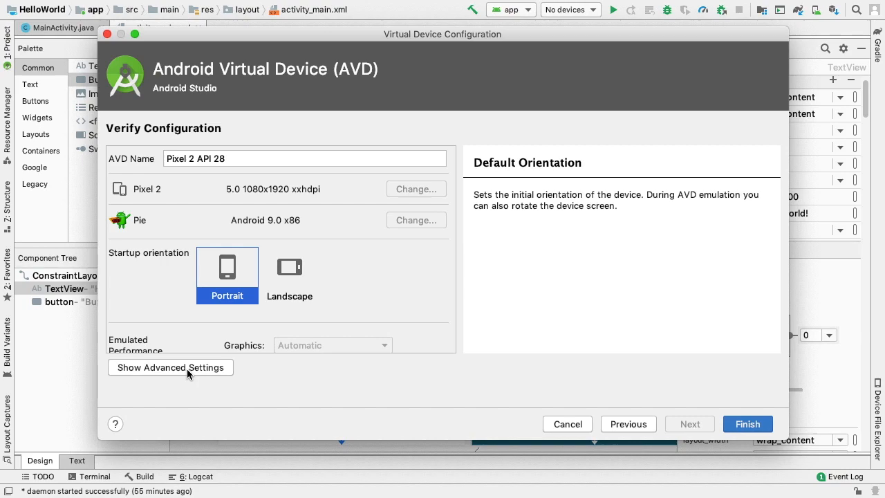
pyautogui.click(729, 425)
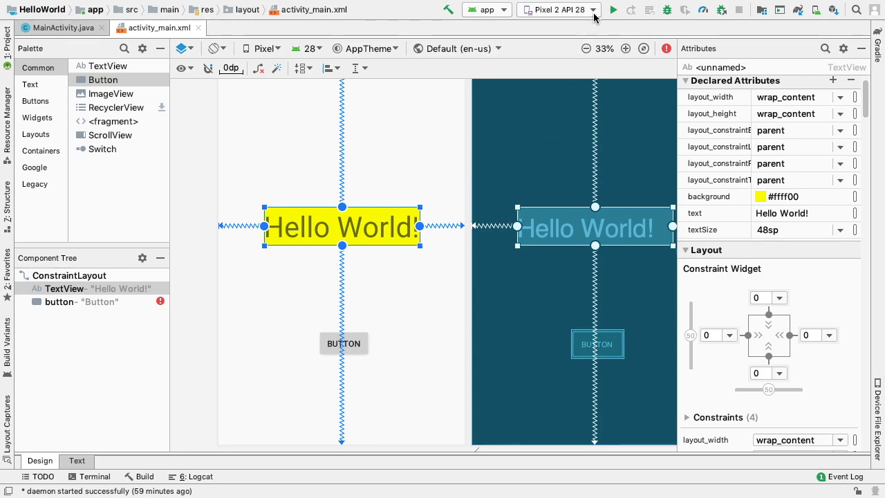
pyautogui.click(593, 10)
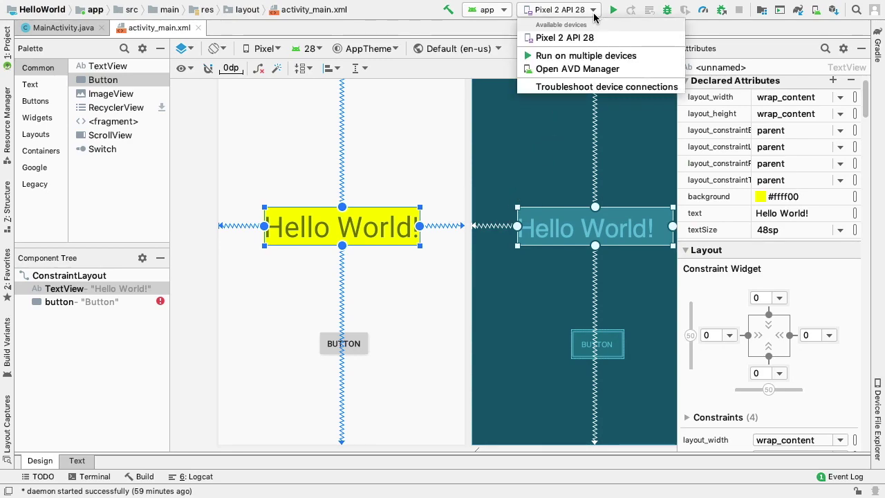
pyautogui.click(594, 73)
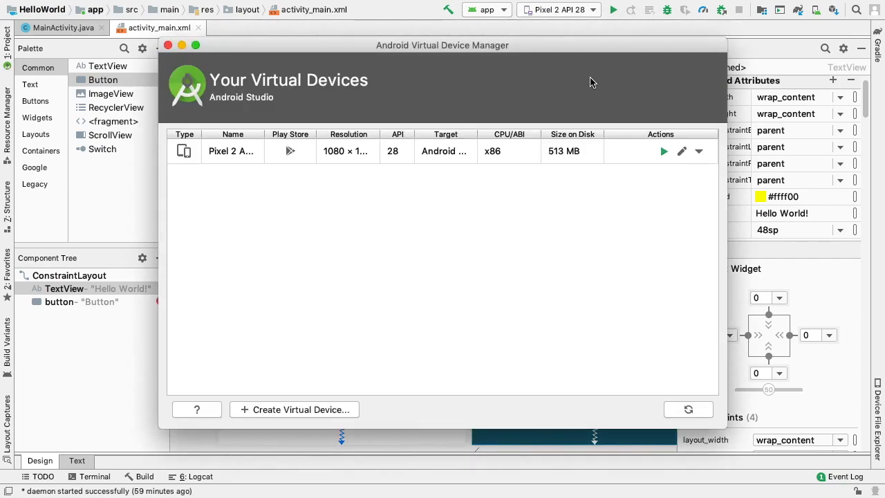
pyautogui.click(700, 155)
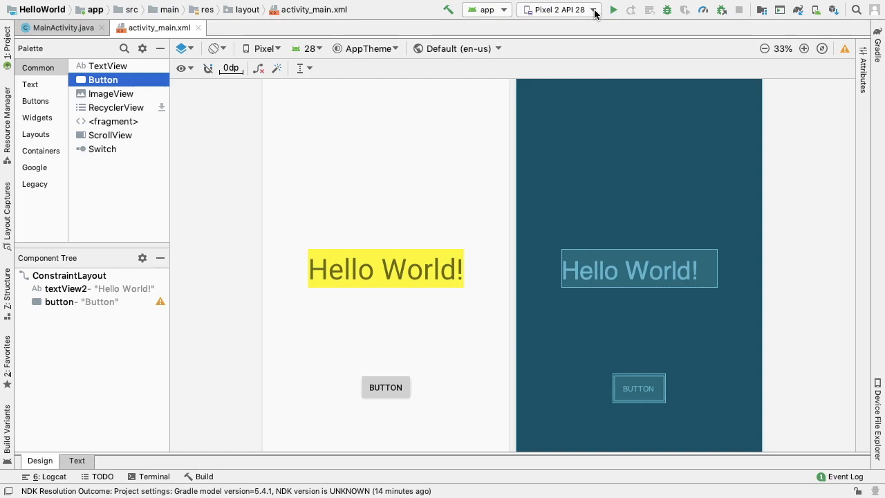
# Run the Hello World app with Pixel 2 API 28 as the run target.
pyautogui.click(595, 13)
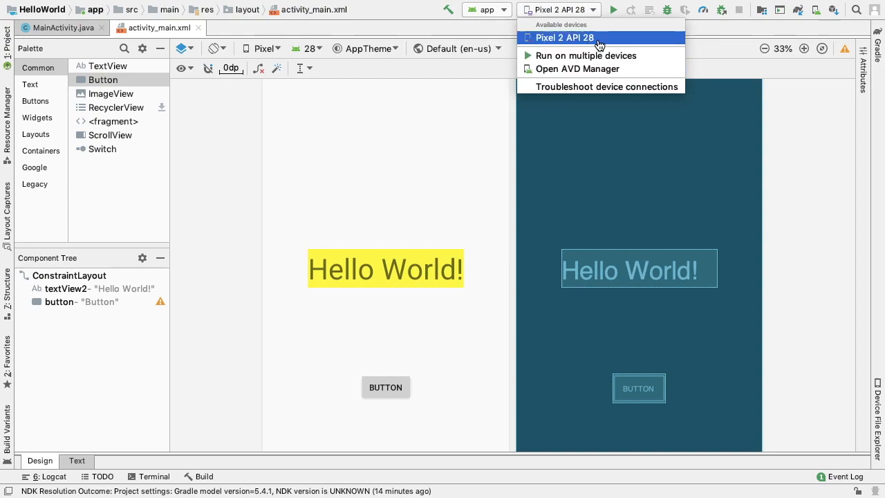
pyautogui.click(595, 14)
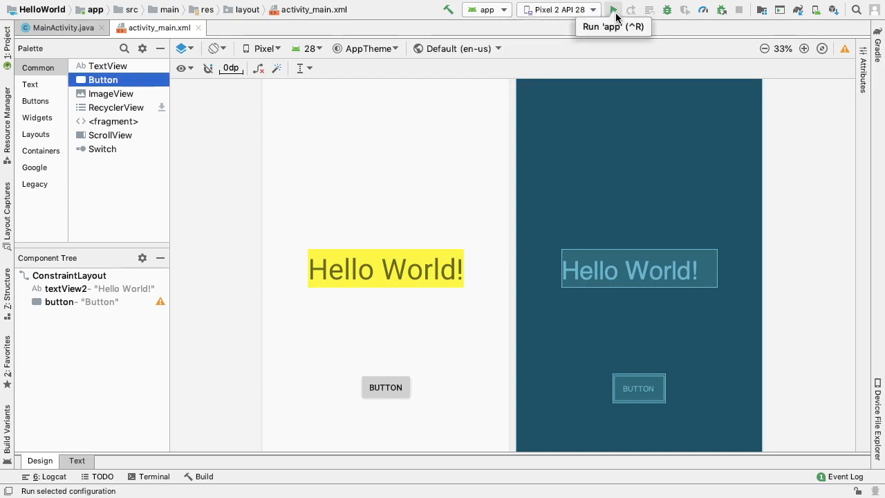
pyautogui.click(615, 16)
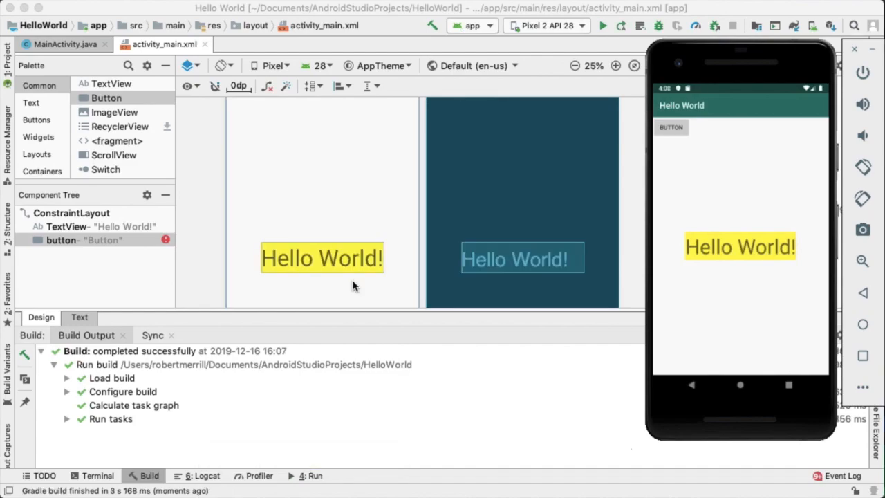
# Constrain the button to the left and bottom edges and below Hello World, then apply changes to the running app.
pyautogui.click(150, 477)
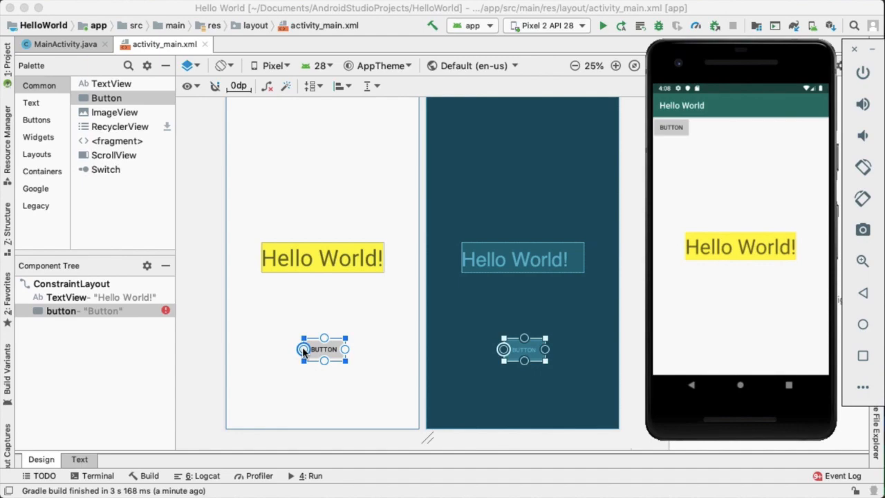
pyautogui.moveTo(303, 351)
pyautogui.mouseDown()
pyautogui.moveTo(228, 350)
pyautogui.moveTo(417, 353)
pyautogui.mouseUp()
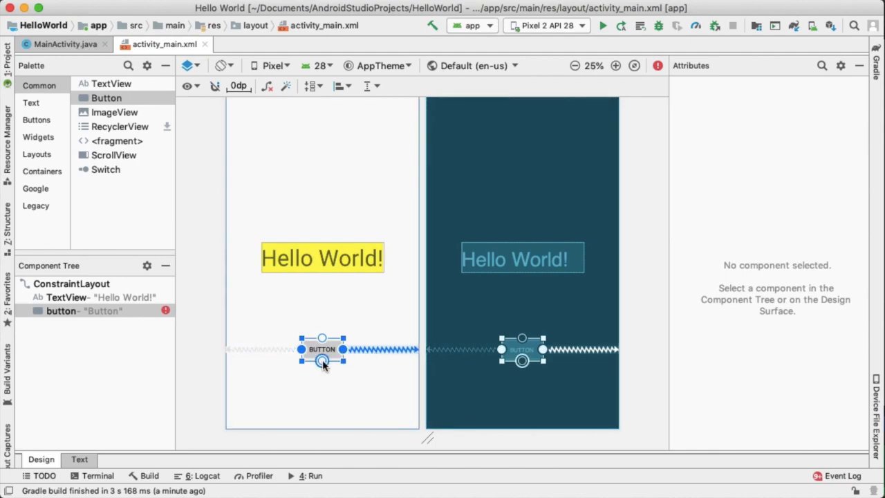
pyautogui.moveTo(322, 360); pyautogui.dragTo(322, 424)
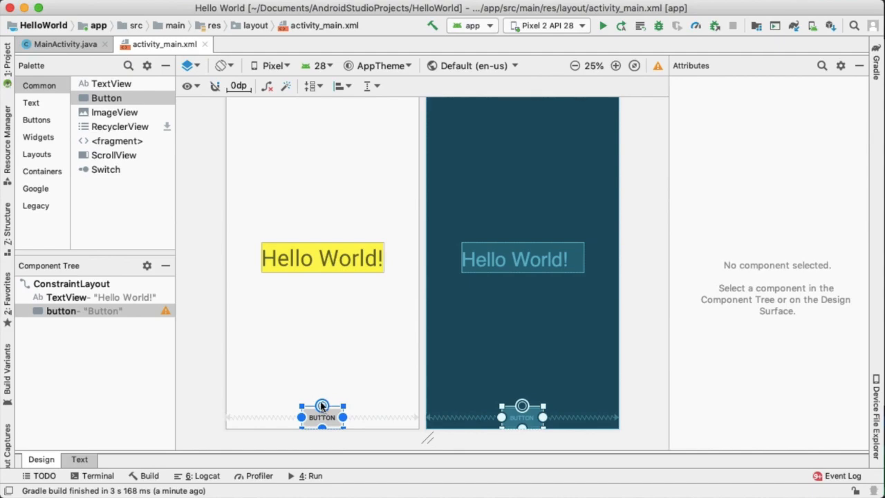
pyautogui.moveTo(322, 406); pyautogui.dragTo(323, 273)
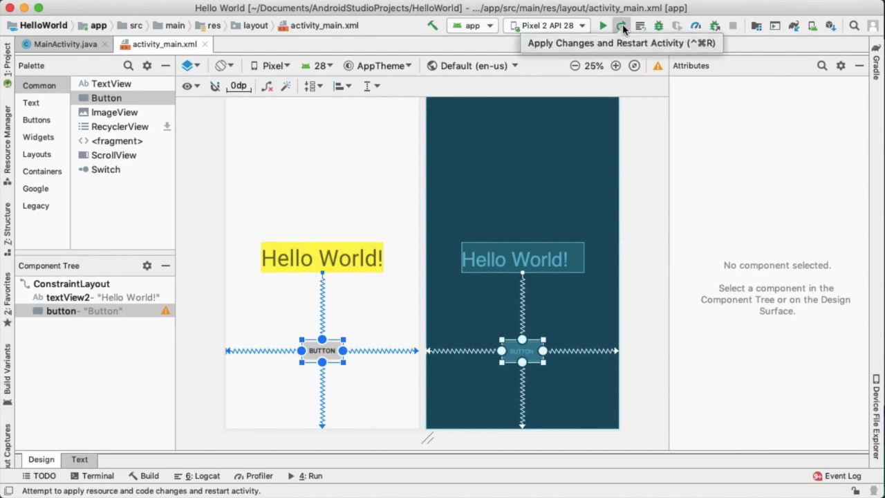
pyautogui.click(622, 26)
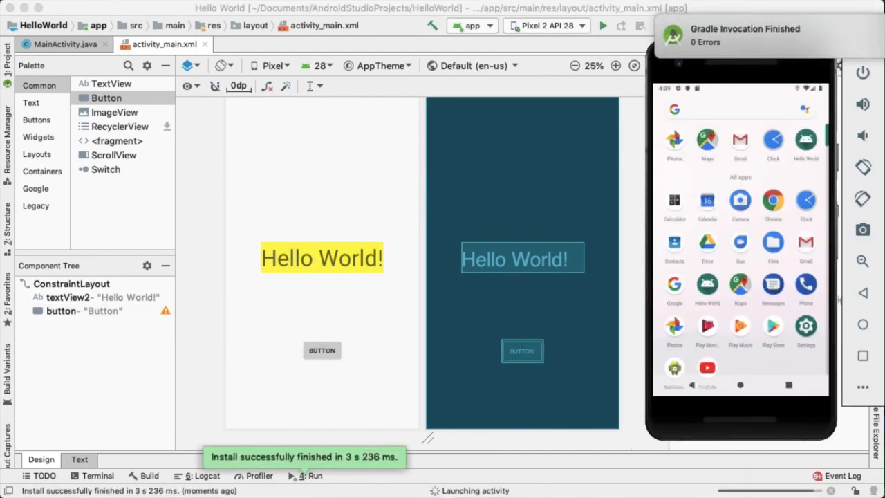